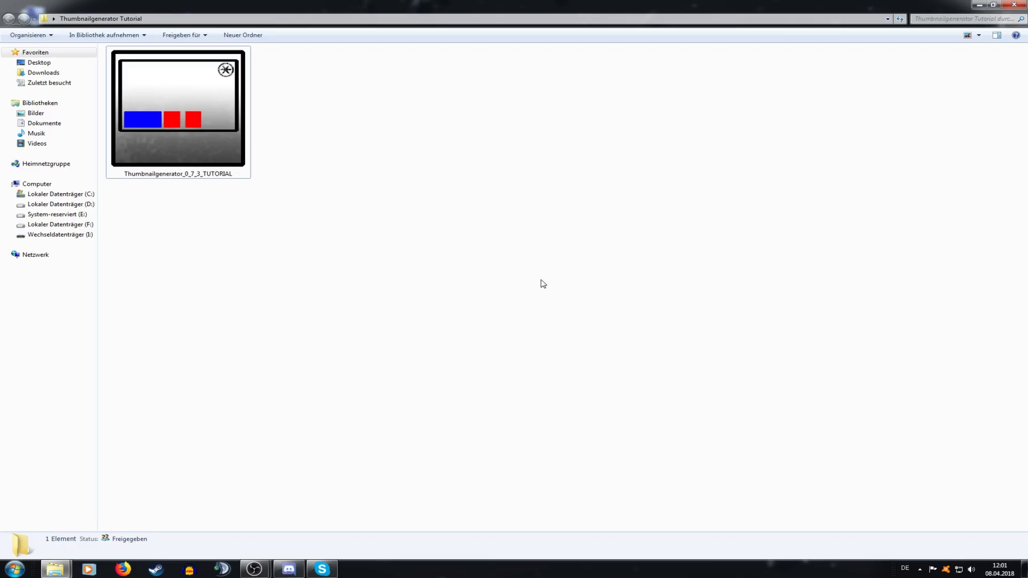
# Run Thumbnailgenerator_0_7_3_TUTORIAL to generate its folder structure and check the new Thumbnailgenerator folder
pyautogui.doubleClick(223, 113)
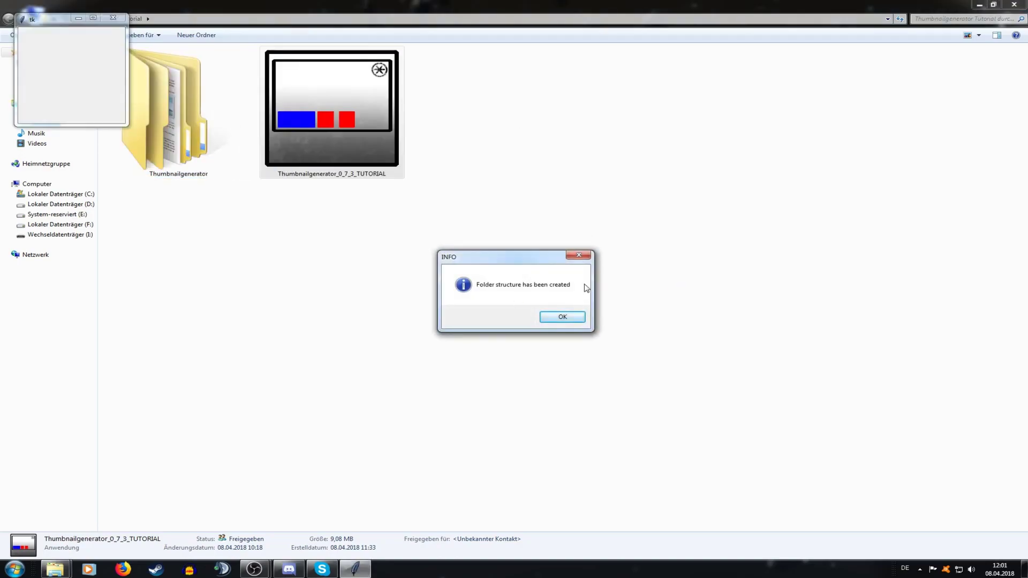
pyautogui.click(562, 316)
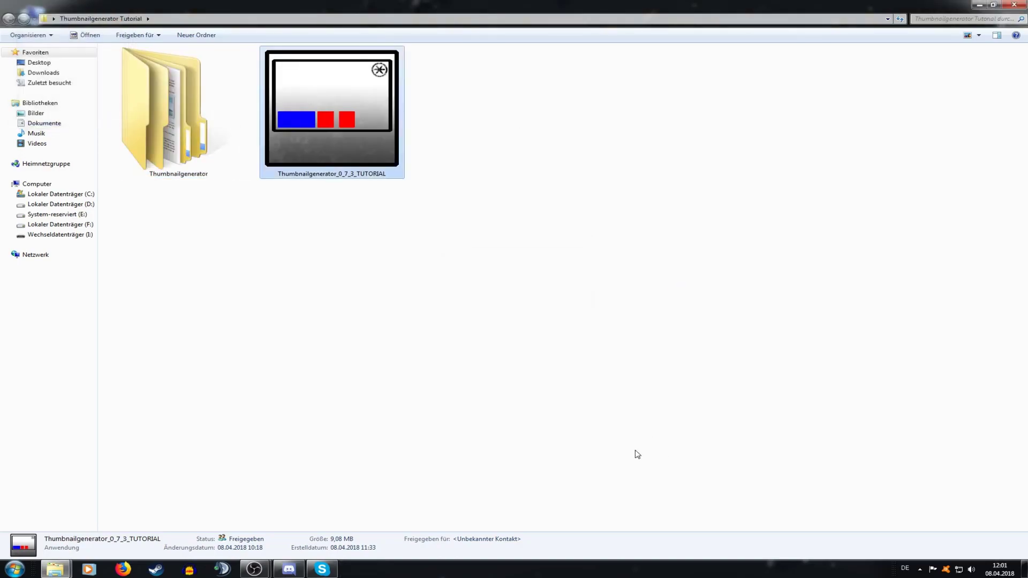
pyautogui.doubleClick(204, 137)
pyautogui.press('BackSpace')
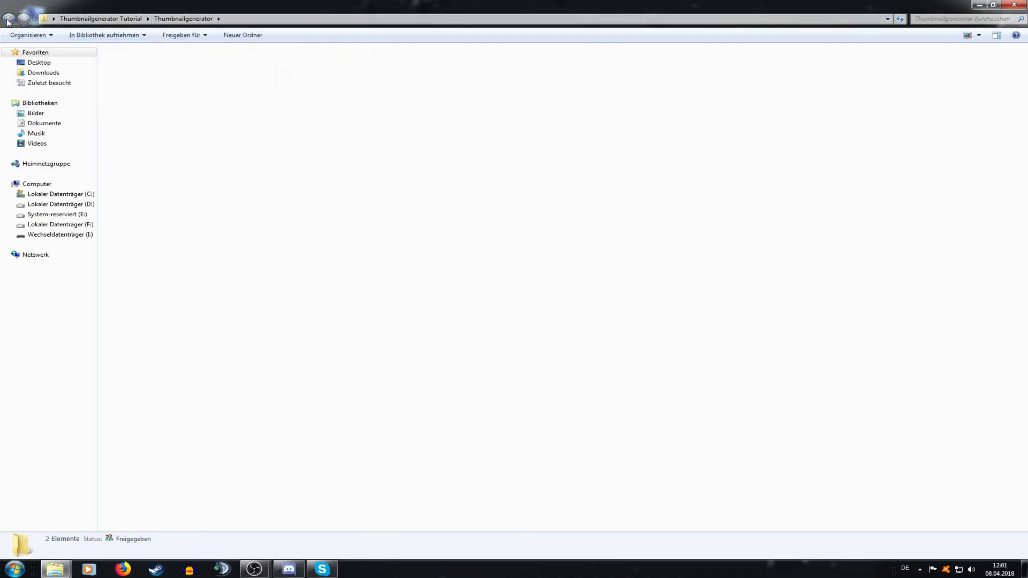
# Launch the thumbnail generator again and preview the part label with right alignment and with a custom origin
pyautogui.doubleClick(352, 120)
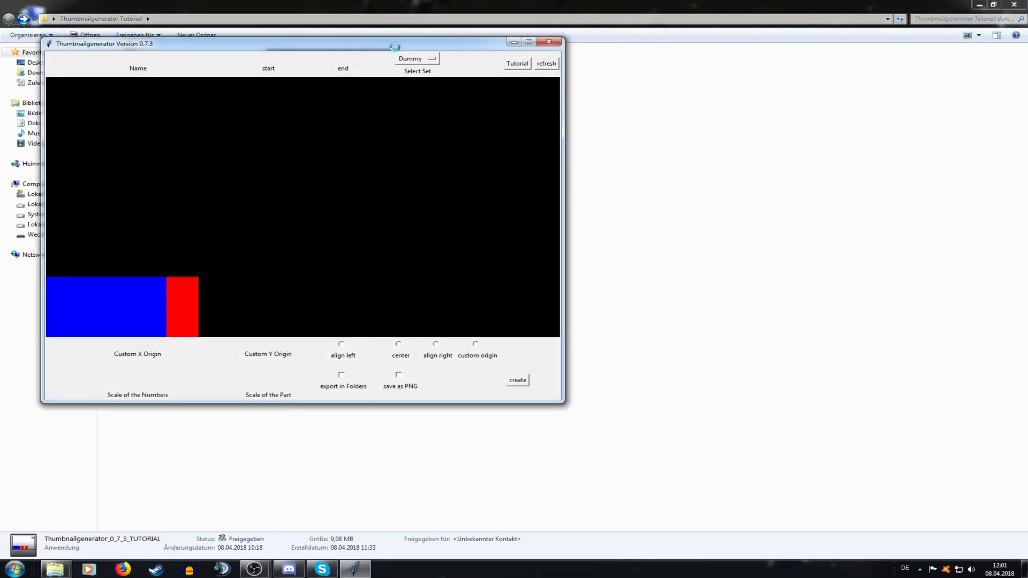
pyautogui.moveTo(398, 51); pyautogui.dragTo(642, 105)
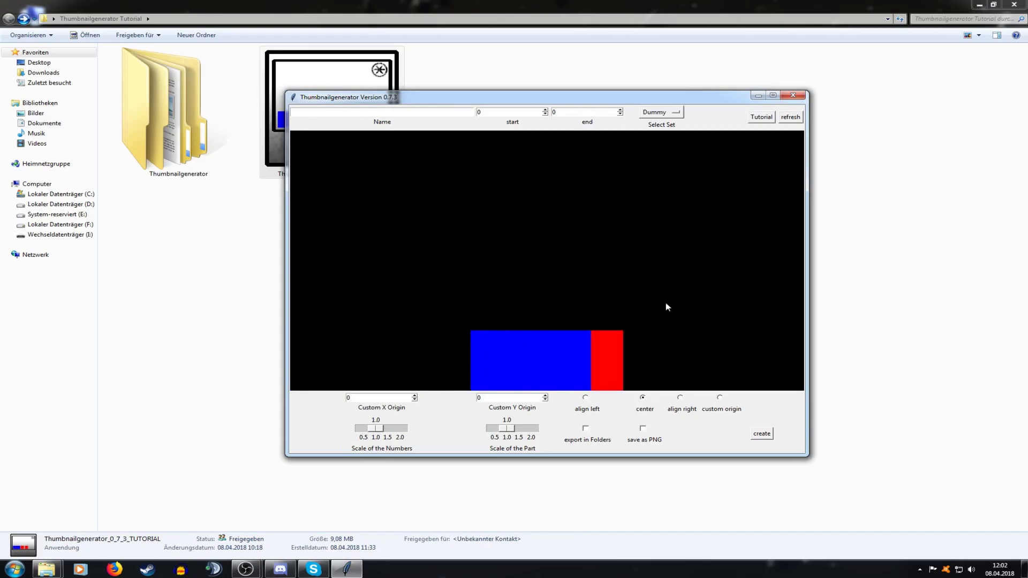
pyautogui.click(686, 411)
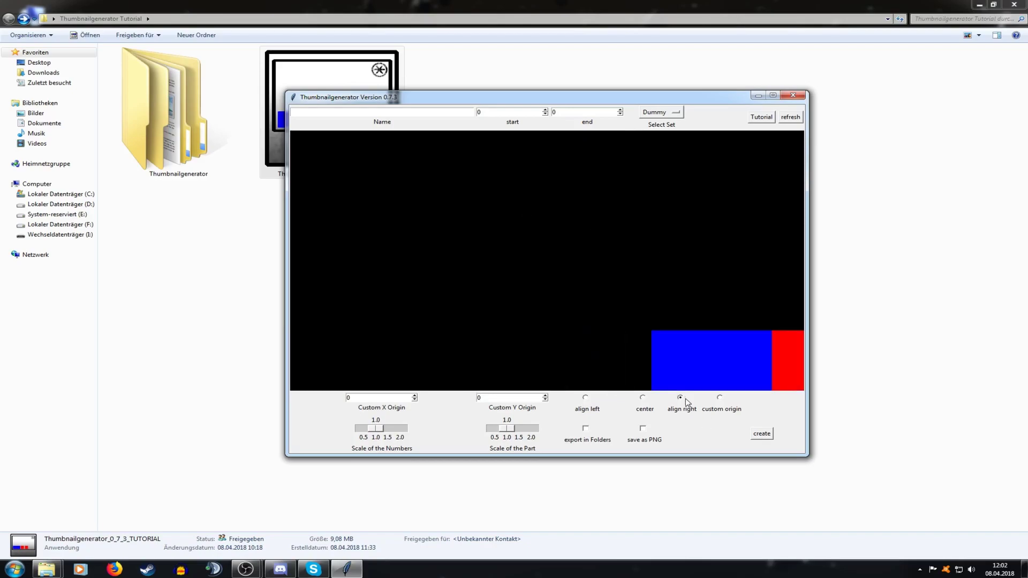
pyautogui.click(728, 405)
# Set the custom origin to X 150 and Y 200 and try out the scales of the numbers and the part
pyautogui.click(414, 395)
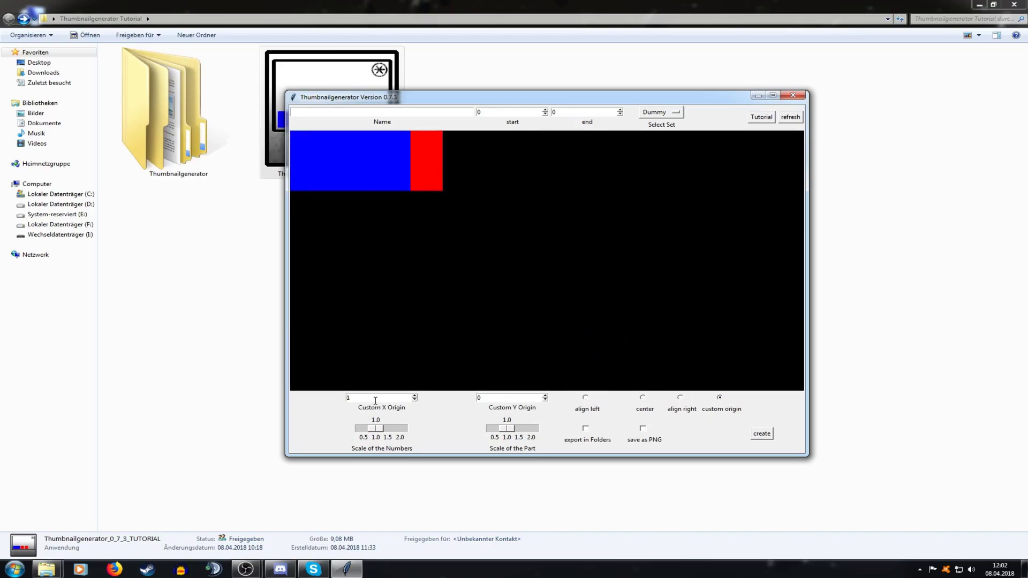
pyautogui.write('50')
pyautogui.press('BackSpace')
pyautogui.write('200')
pyautogui.press('Return')
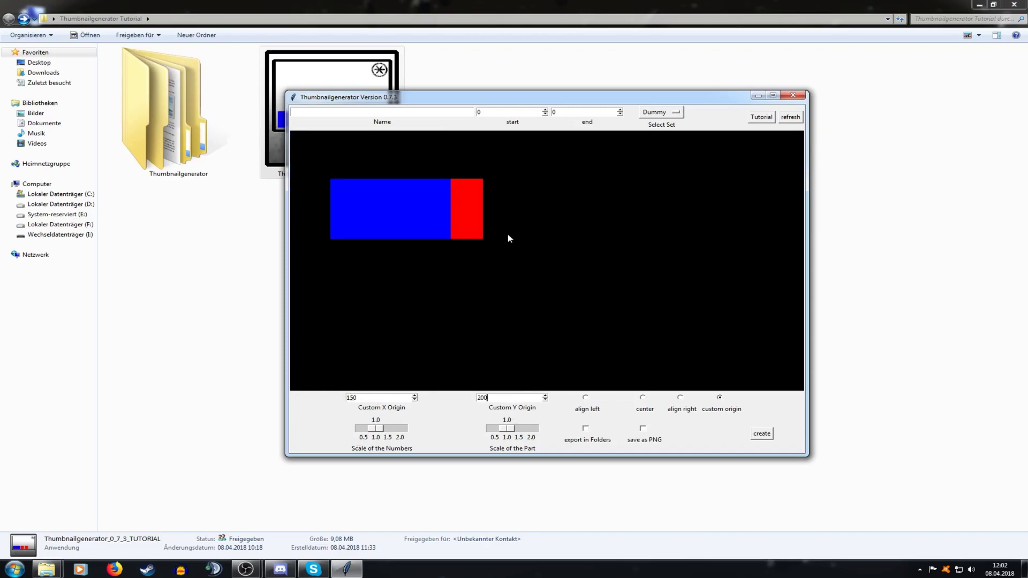
pyautogui.moveTo(377, 429)
pyautogui.mouseDown()
pyautogui.moveTo(391, 431)
pyautogui.moveTo(363, 431)
pyautogui.moveTo(379, 429)
pyautogui.mouseUp()
pyautogui.moveTo(510, 430)
pyautogui.mouseDown()
pyautogui.moveTo(521, 431)
pyautogui.moveTo(510, 428)
pyautogui.mouseUp()
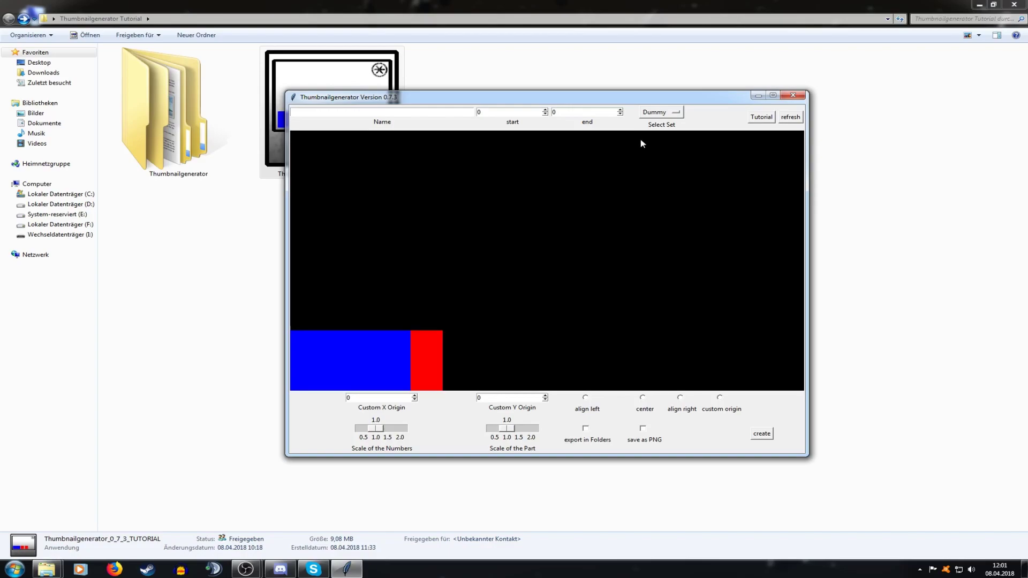
# Check which sets the generator offers and close it
pyautogui.click(671, 111)
pyautogui.click(663, 126)
pyautogui.hotkey('alt', 'F4')
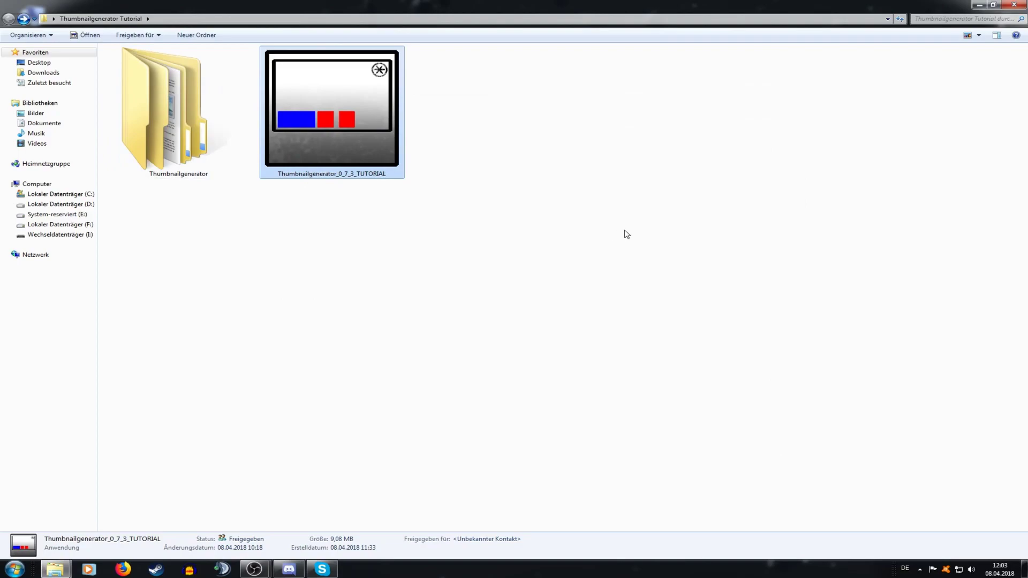
# Open the Sets folder inside Thumbnailgenerator's Resources folder
pyautogui.doubleClick(169, 113)
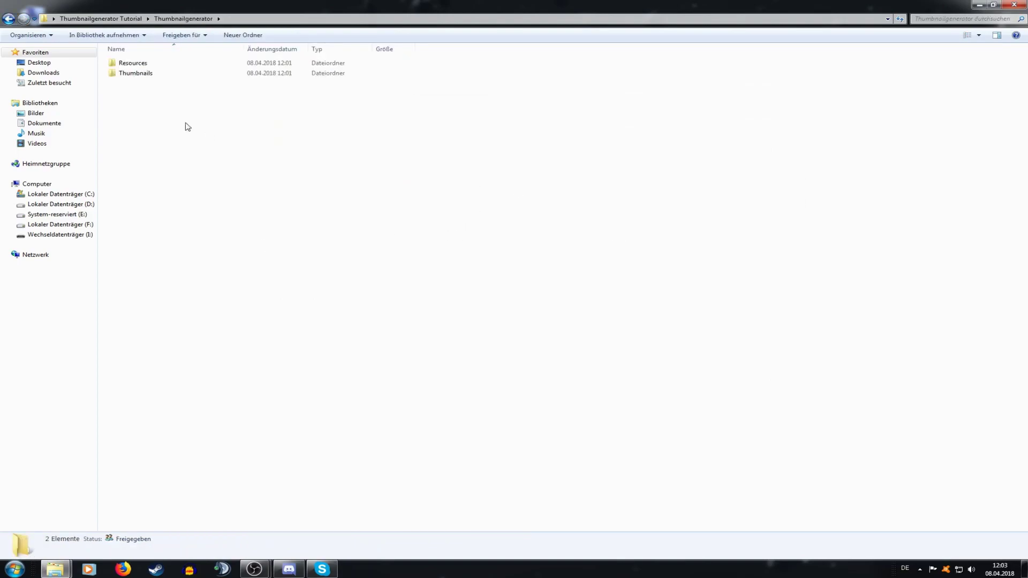
pyautogui.click(201, 66)
pyautogui.doubleClick(201, 65)
pyautogui.doubleClick(183, 64)
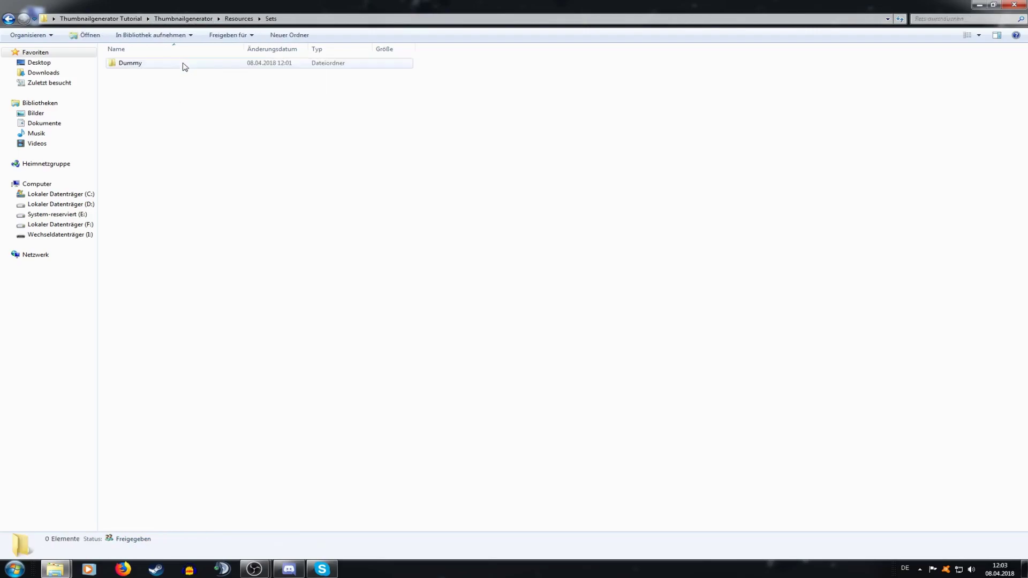
# Duplicate the Dummy set folder and name the copy KSP
pyautogui.click(150, 65)
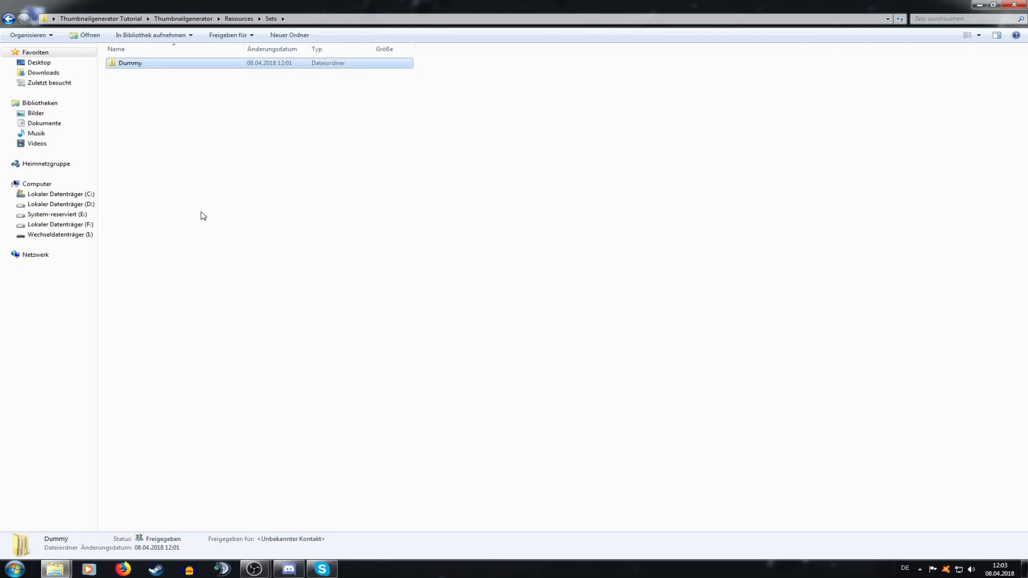
pyautogui.rightClick(166, 67)
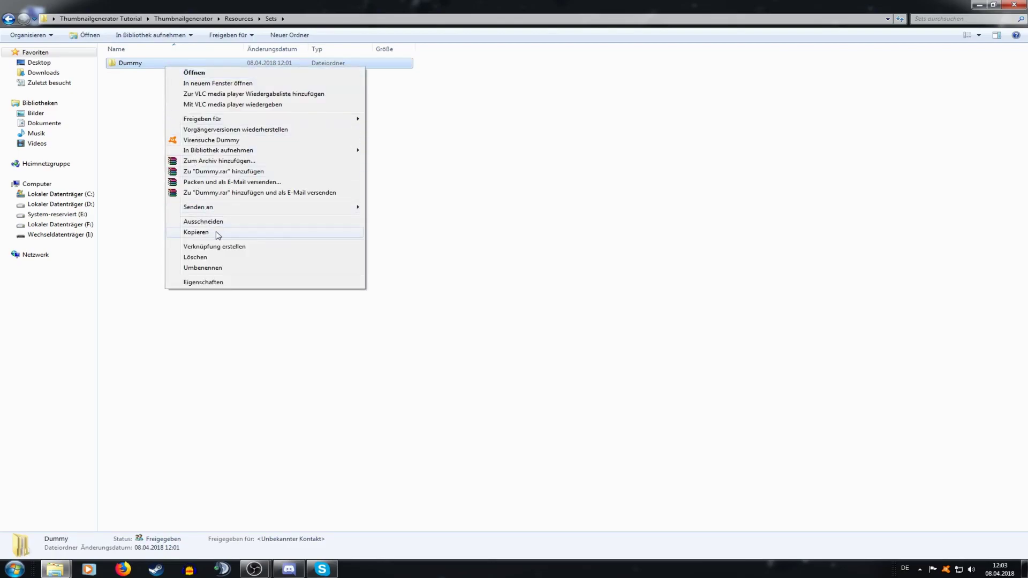
pyautogui.rightClick(303, 183)
pyautogui.click(354, 255)
pyautogui.click(167, 73)
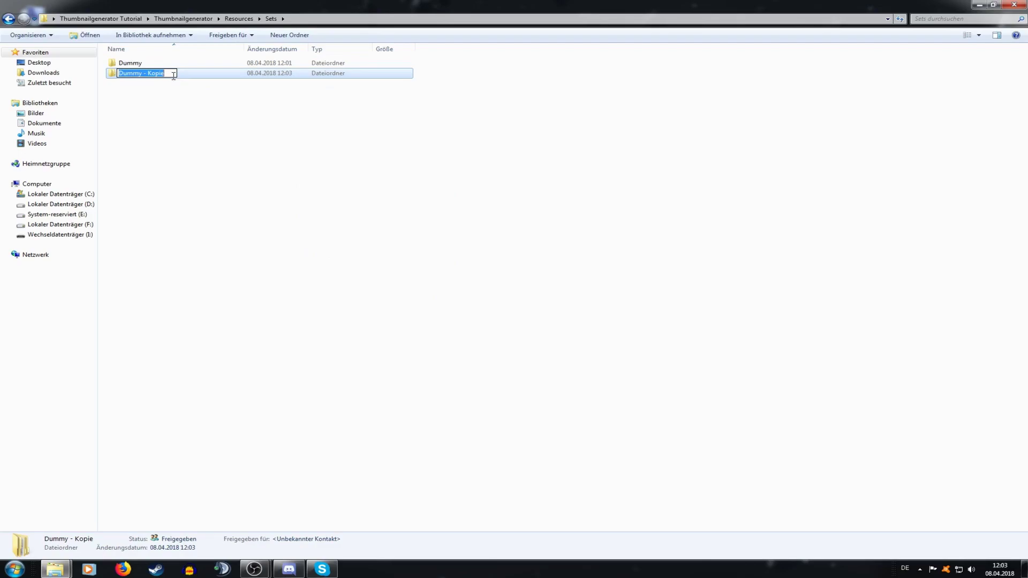
pyautogui.write('KSp')
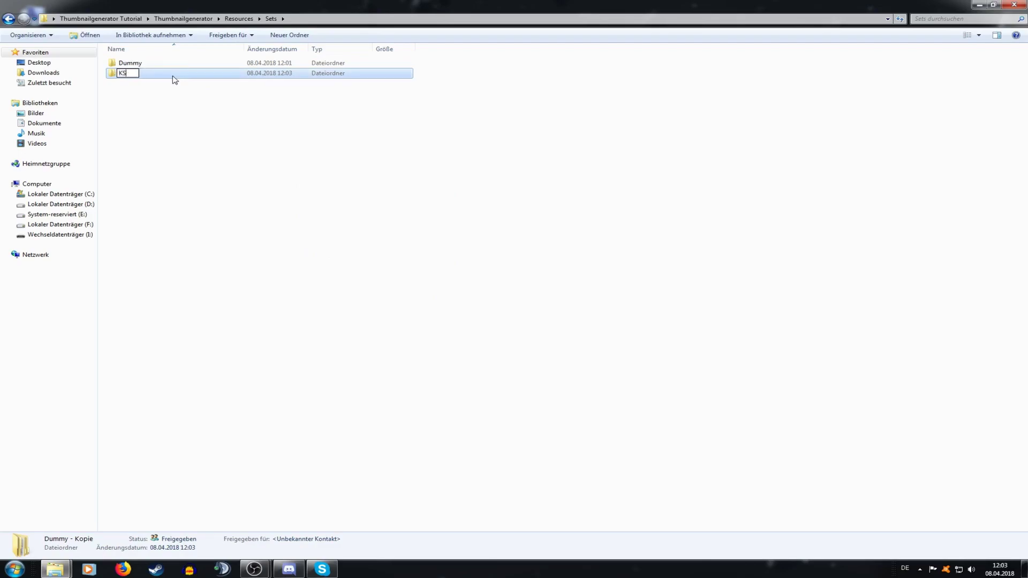
pyautogui.press('Return')
# Examine the contents of the Background, Numbers and Part subfolders in the KSP set and return to the Sets folder
pyautogui.doubleClick(173, 76)
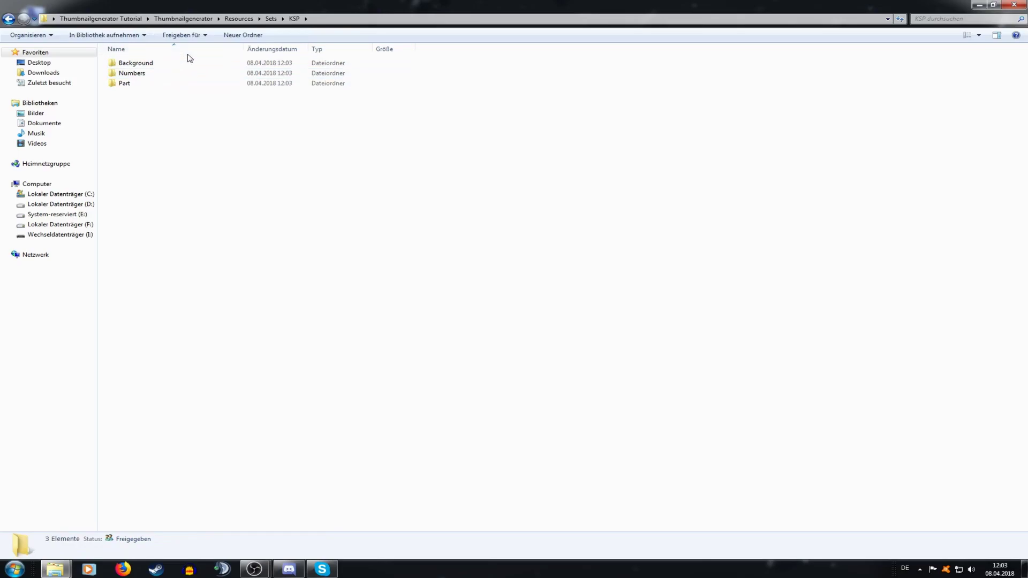
pyautogui.doubleClick(184, 64)
pyautogui.press('BackSpace')
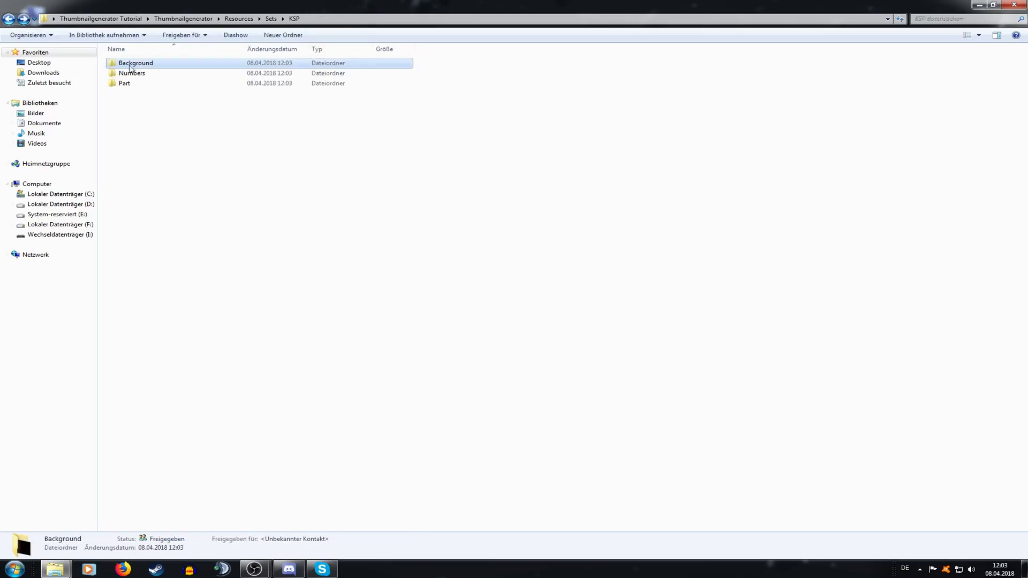
pyautogui.doubleClick(131, 72)
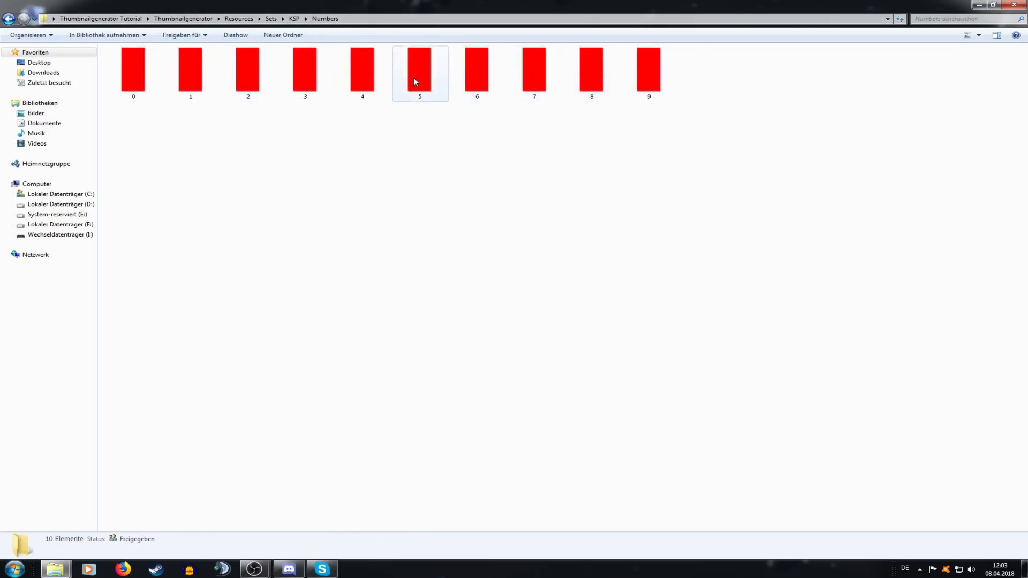
pyautogui.press('BackSpace')
pyautogui.doubleClick(129, 83)
pyautogui.press('BackSpace')
pyautogui.press('BackSpace')
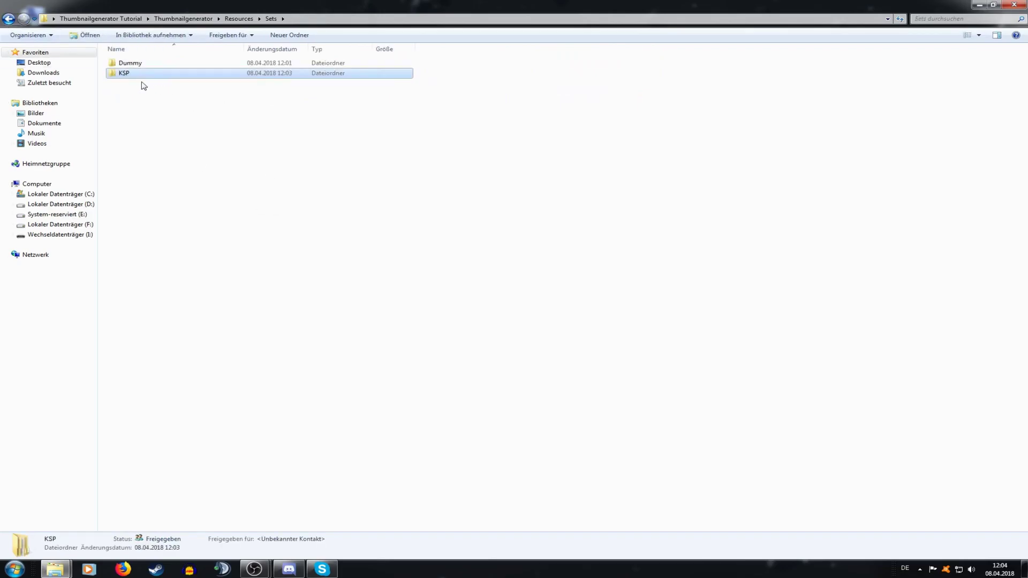
# Replace the copied KSP folder in Sets with the prepared Dwarf Fortress and KSP folders from the Perp folder
pyautogui.moveTo(55, 567)
pyautogui.click(169, 508)
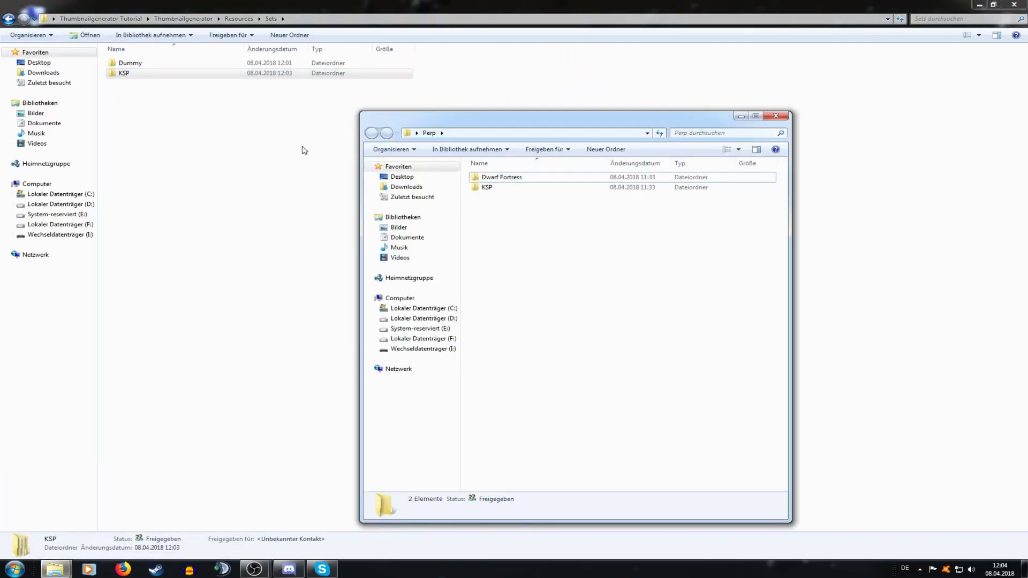
pyautogui.press('super+Down')
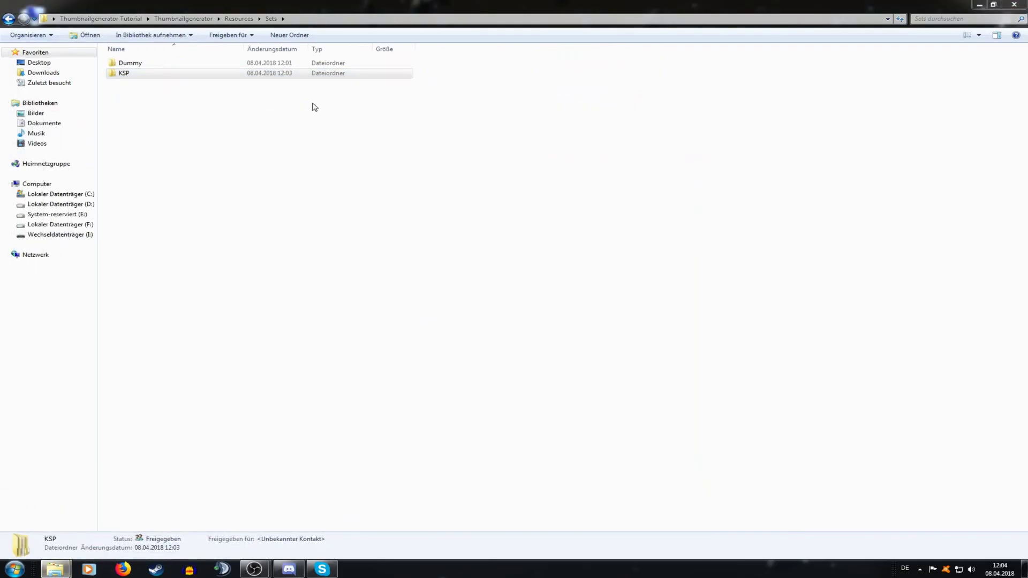
pyautogui.press('Delete')
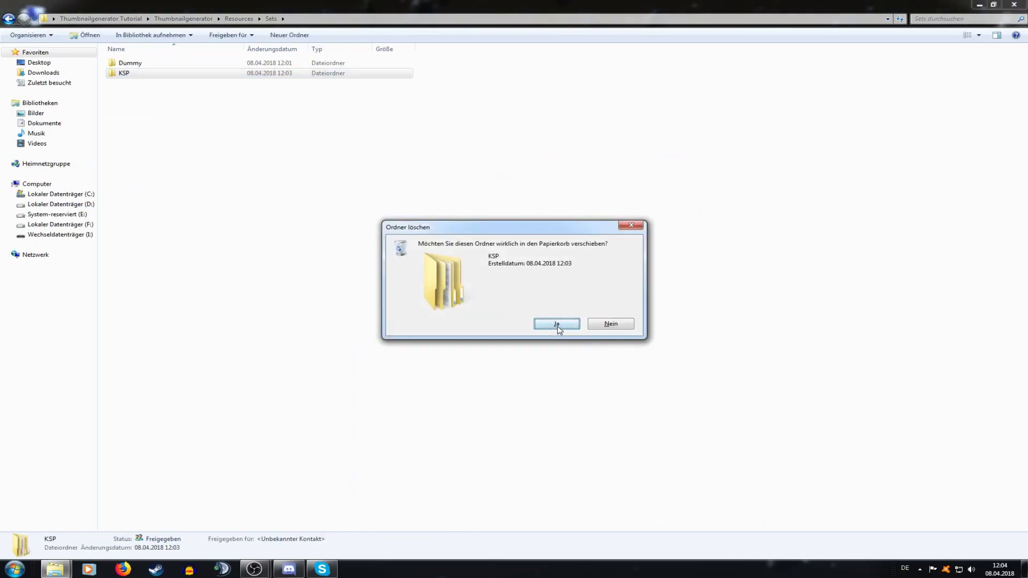
pyautogui.click(557, 323)
pyautogui.hotkey('ctrl', 'z')
pyautogui.click(305, 213)
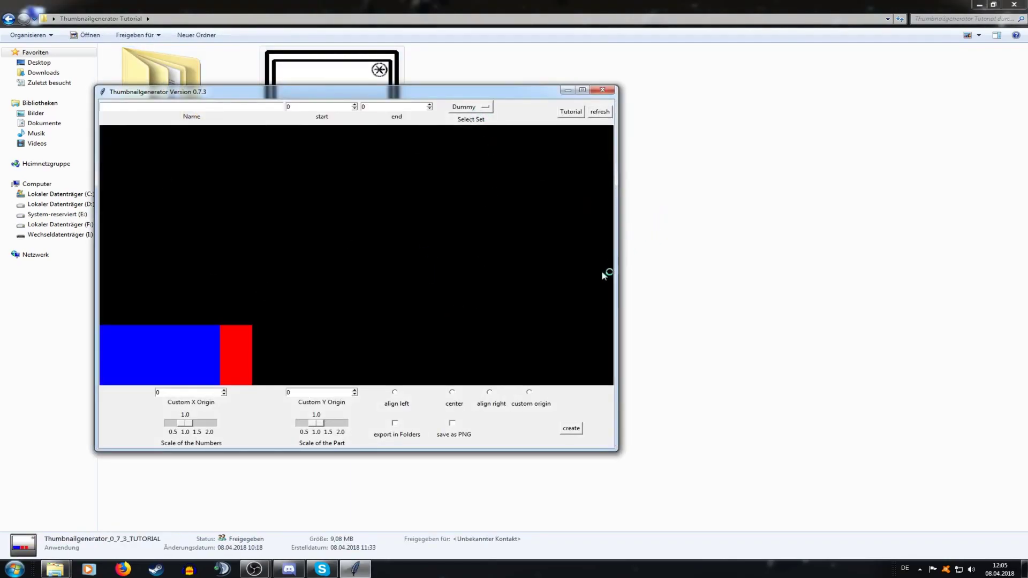
# Load the Dwarf Fortress set in the thumbnail generator, preview the KSP set and switch back to Dwarf Fortress
pyautogui.click(488, 108)
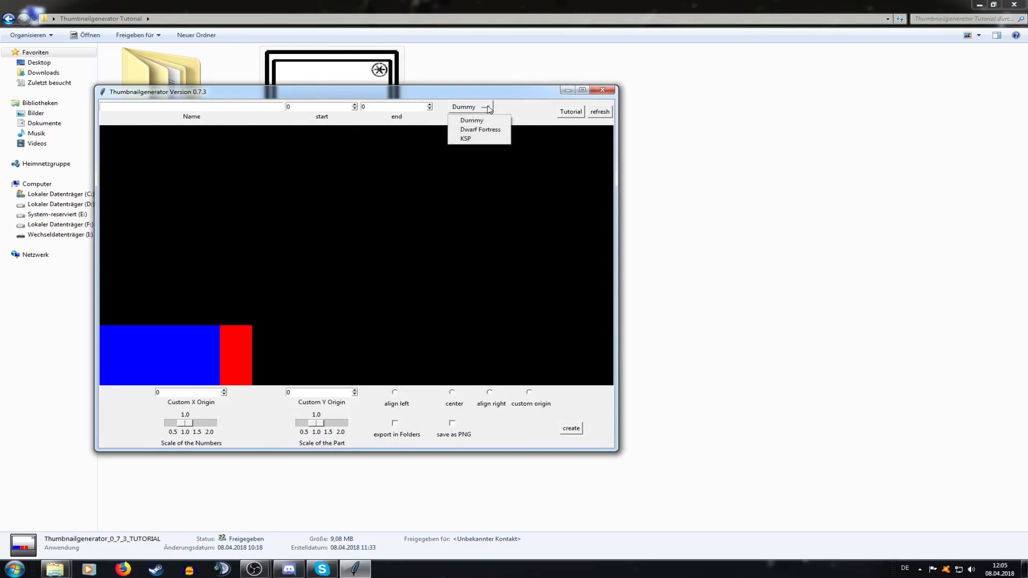
pyautogui.click(497, 130)
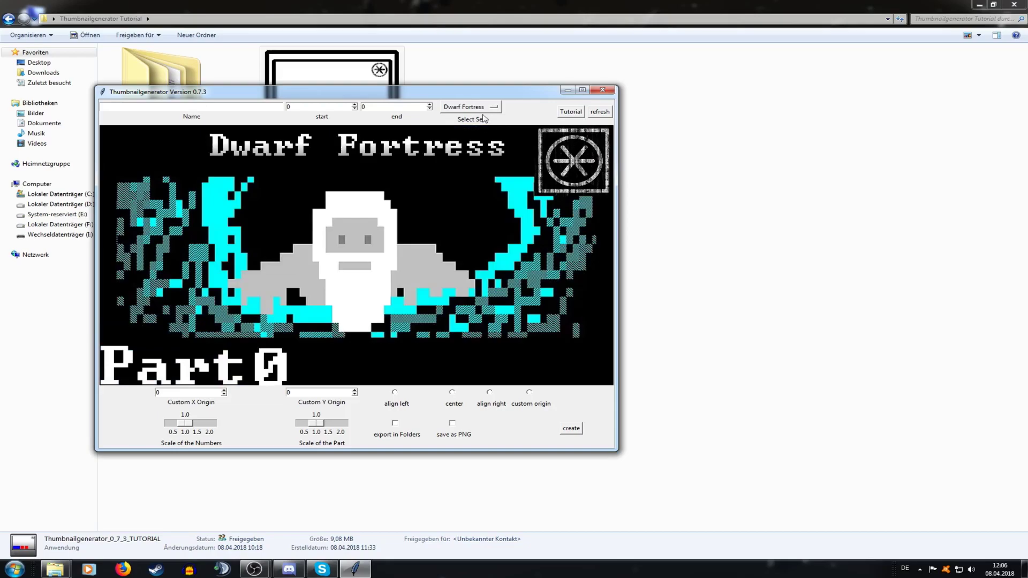
pyautogui.click(484, 109)
pyautogui.click(483, 140)
pyautogui.click(486, 109)
pyautogui.click(477, 130)
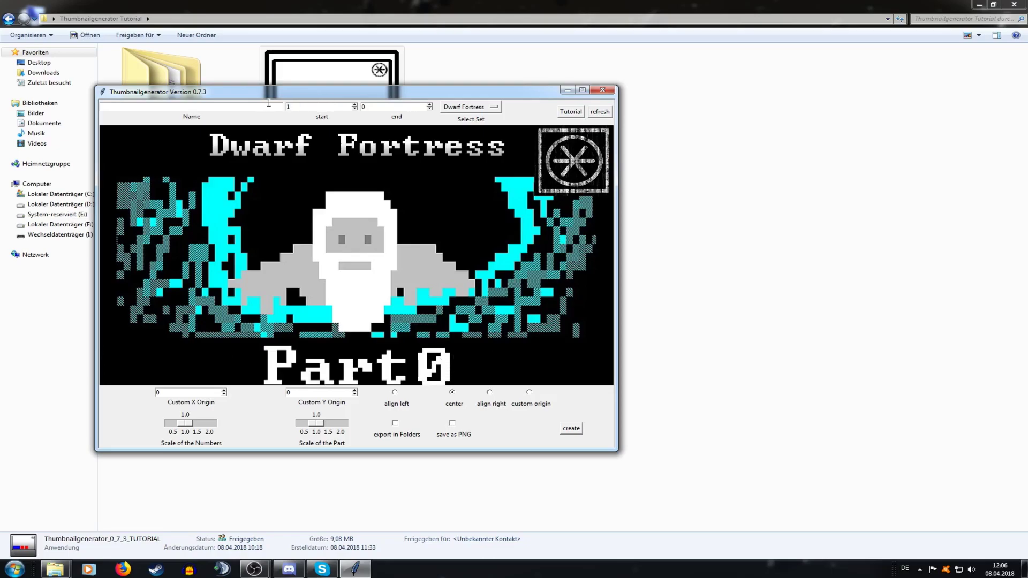
# Set the number range from 1 to 10 and refresh the centered Dwarf Fortress preview repeatedly to check different part numbers
pyautogui.click(599, 111)
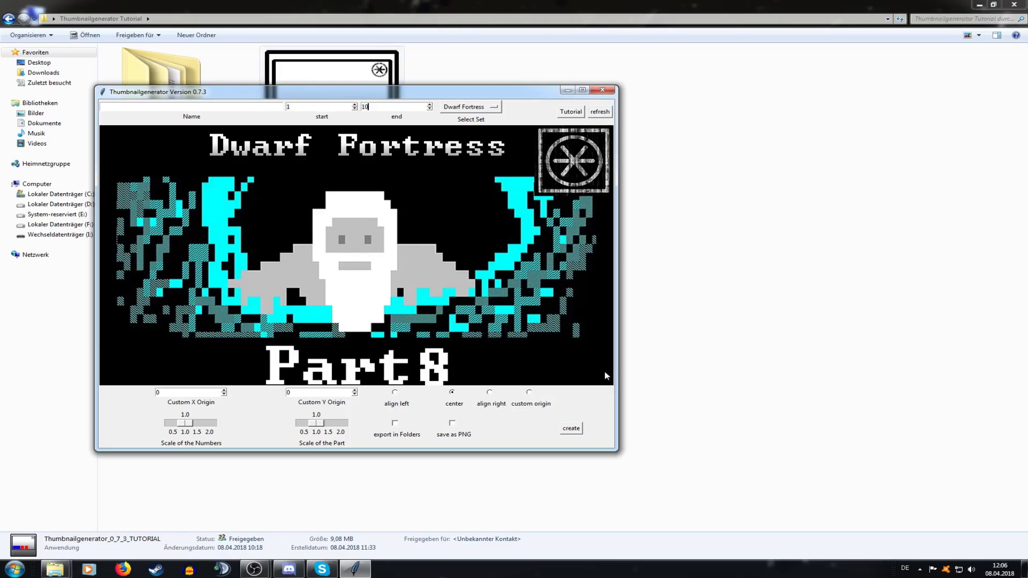
pyautogui.click(600, 113)
pyautogui.click(601, 113)
pyautogui.click(601, 113)
pyautogui.click(601, 113)
pyautogui.click(601, 113)
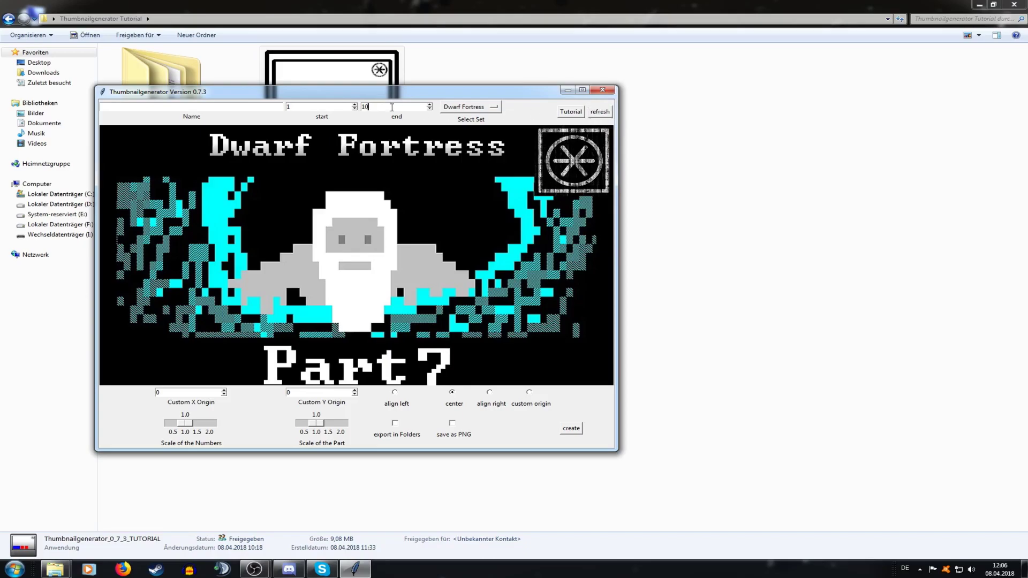
pyautogui.click(602, 112)
pyautogui.click(602, 112)
pyautogui.click(602, 112)
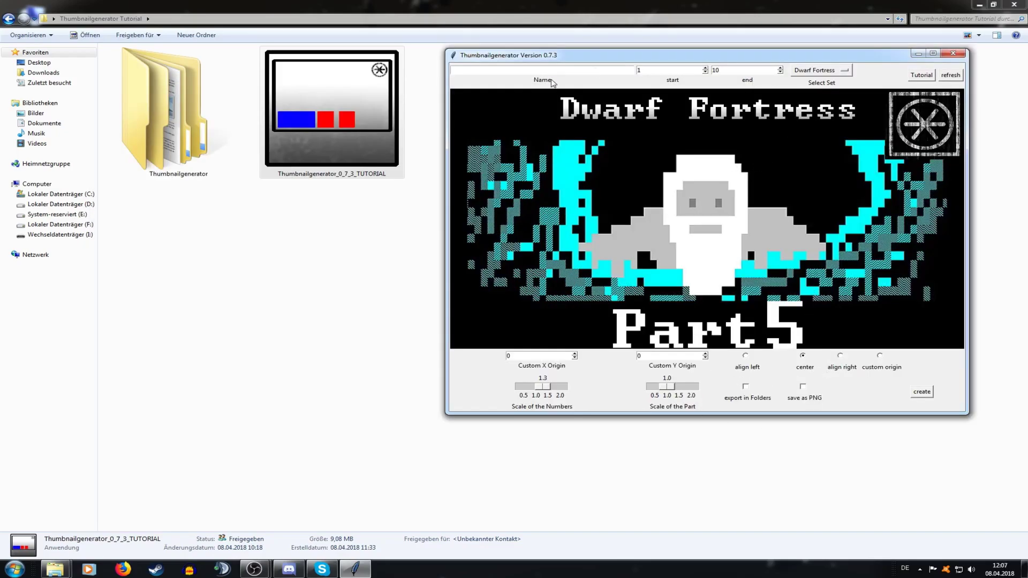
# Create the Dwarf Fortress thumbnails with the name DF Thumbnail and open the Thumbnails folder to check them
pyautogui.write('DF')
pyautogui.click(922, 392)
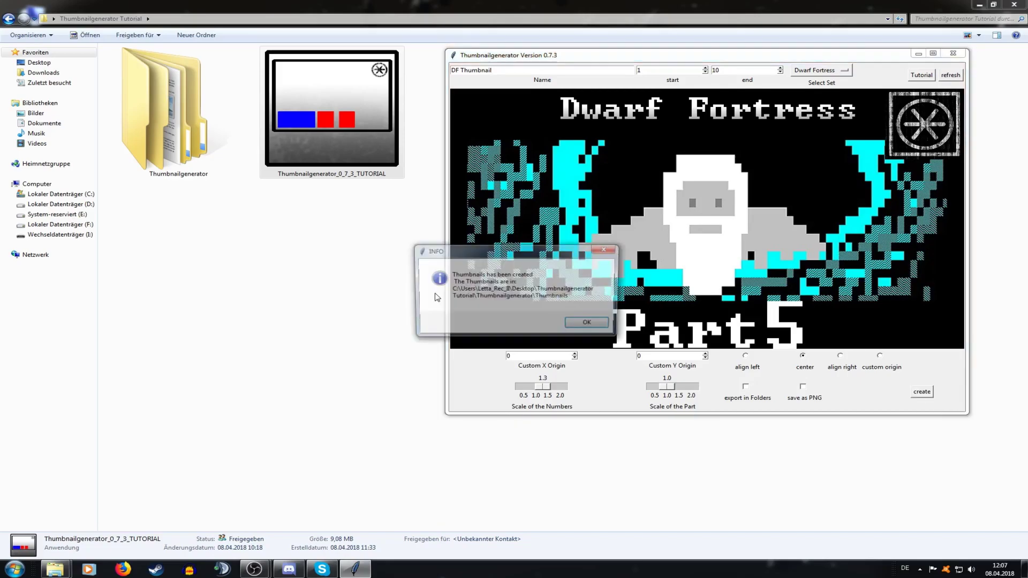
pyautogui.click(589, 324)
pyautogui.doubleClick(148, 120)
pyautogui.doubleClick(132, 73)
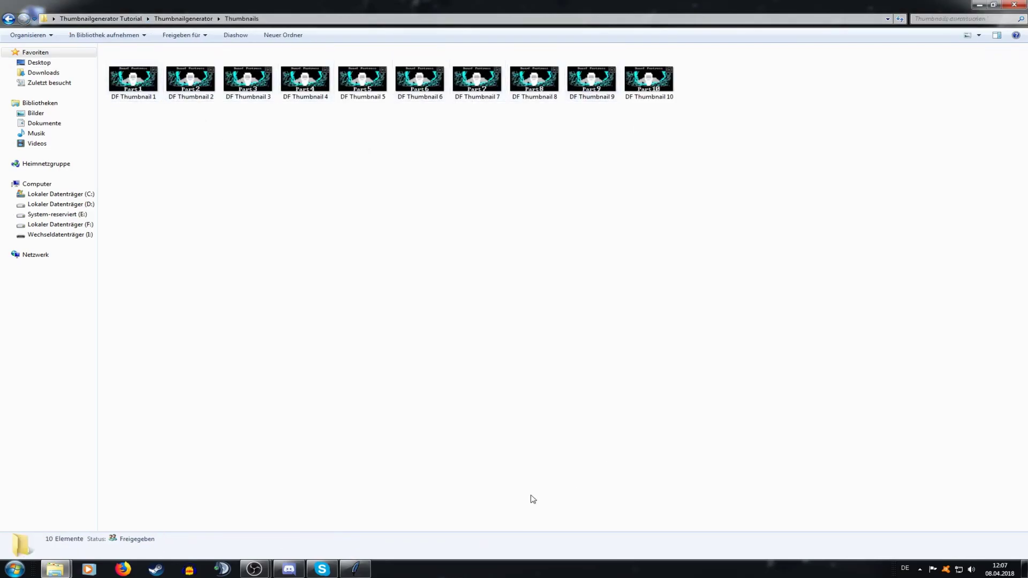
# Create the KSP set's thumbnails as PNG files with the label aligned right and bring the generator back to the front
pyautogui.click(355, 569)
pyautogui.click(822, 70)
pyautogui.click(826, 102)
pyautogui.click(803, 387)
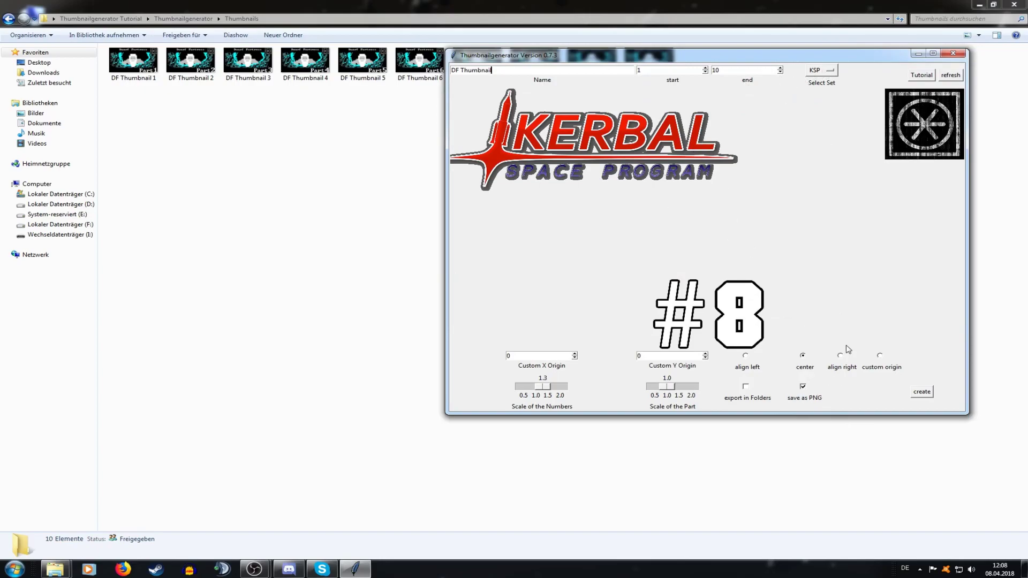
pyautogui.click(839, 360)
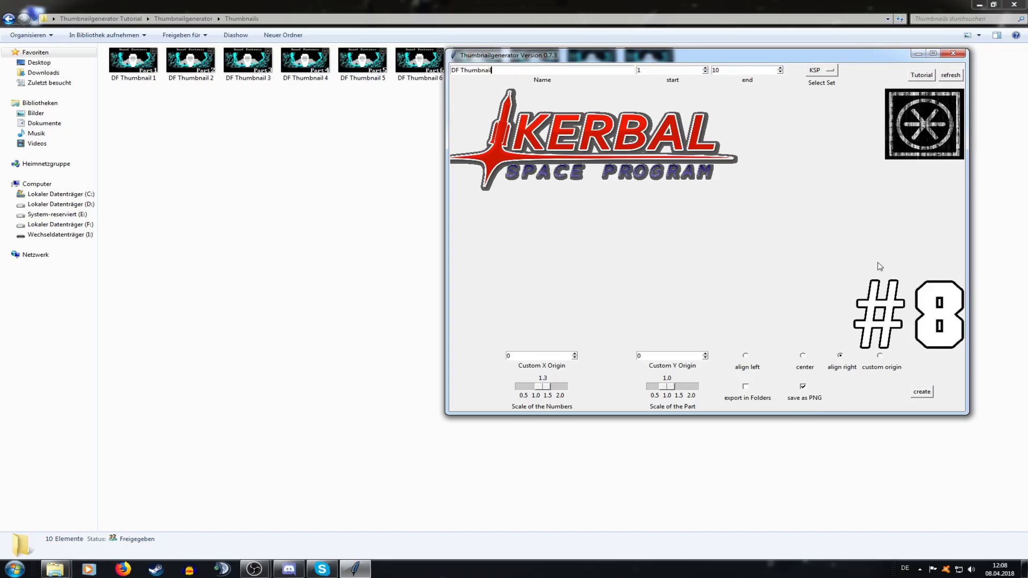
pyautogui.click(918, 395)
pyautogui.click(354, 570)
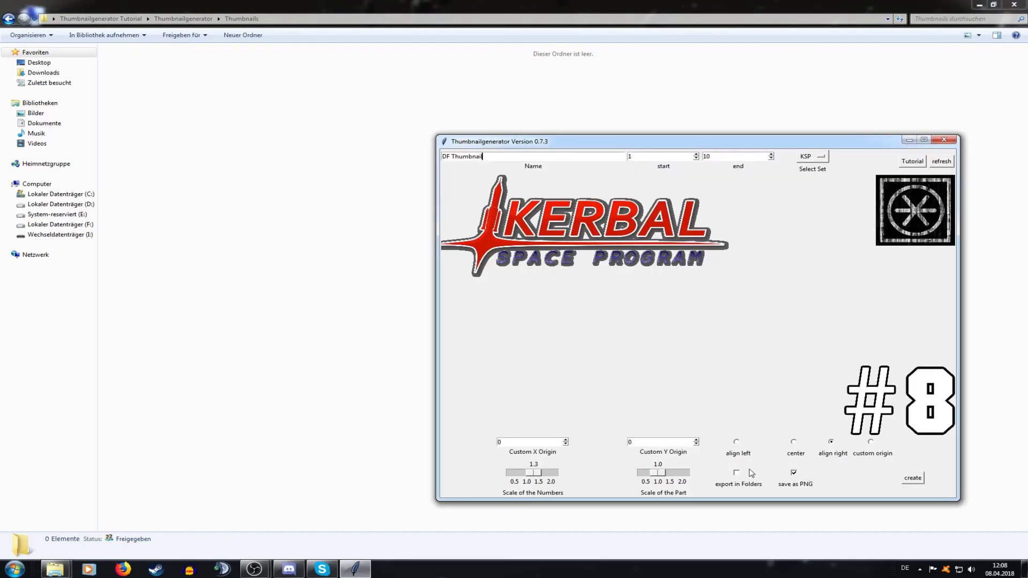
# Create the KSP thumbnails 1 to 10 as PNG files exported in folders, and check the image in the DF Thumbnail 5 folder
pyautogui.click(910, 477)
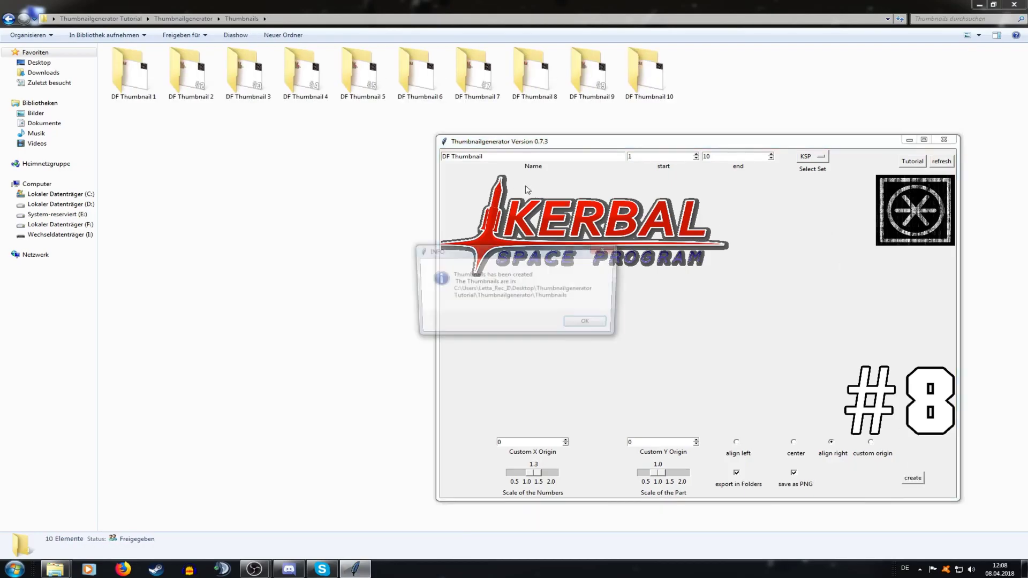
pyautogui.click(588, 325)
pyautogui.doubleClick(363, 69)
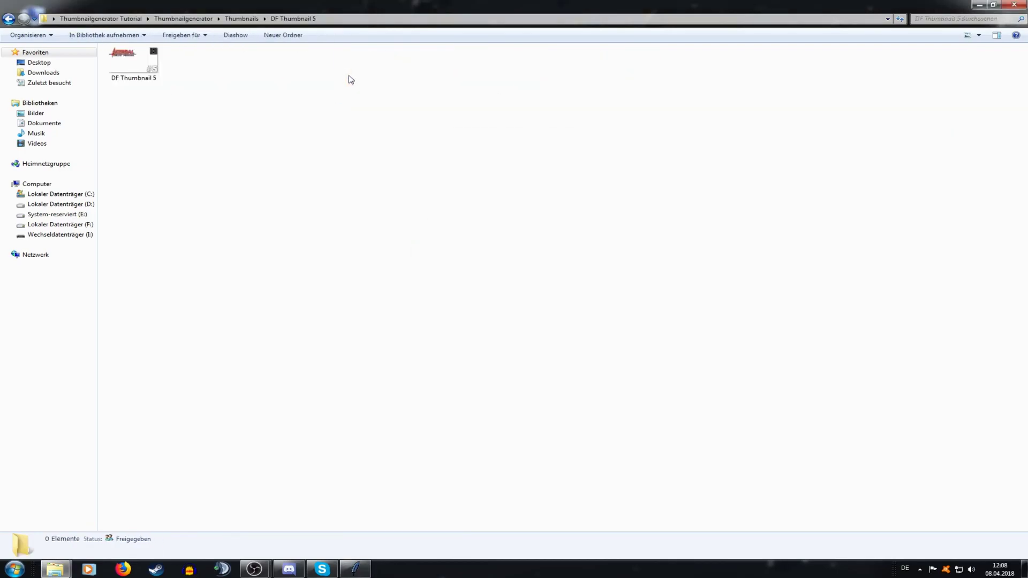
pyautogui.moveTo(142, 68); pyautogui.dragTo(236, 150)
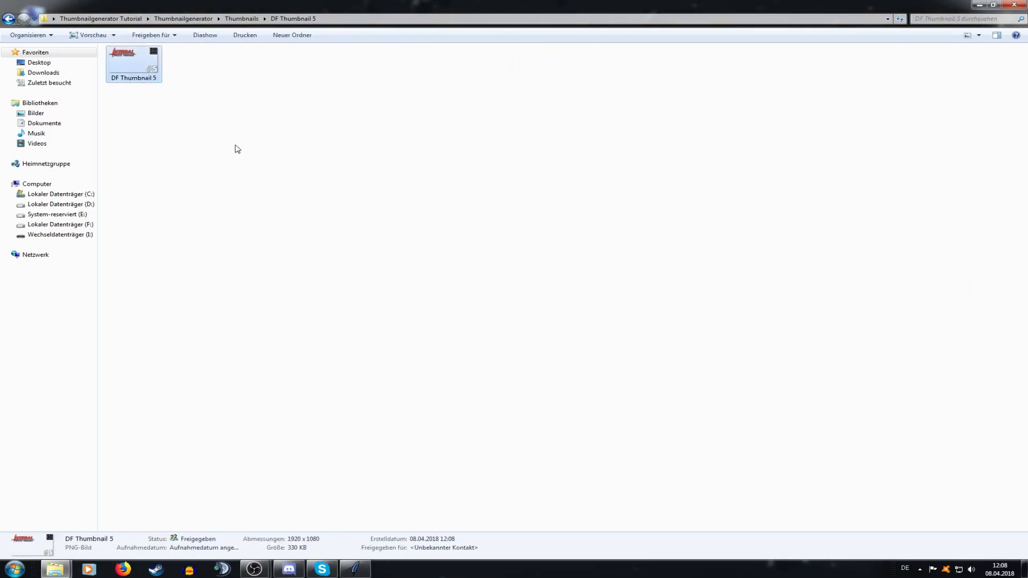
pyautogui.click(9, 19)
pyautogui.click(9, 19)
# Switch to the thumbnail generator, turn off folder export and PNG saving, and go back to the Thumbnailgenerator Tutorial folder in the file explorer
pyautogui.click(355, 569)
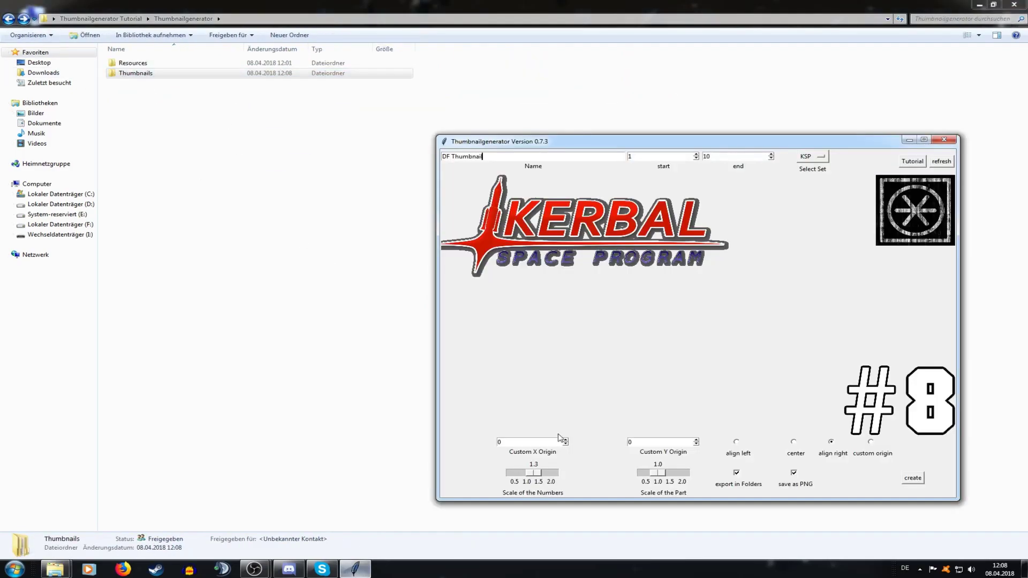
pyautogui.click(741, 475)
pyautogui.moveTo(783, 146); pyautogui.dragTo(670, 112)
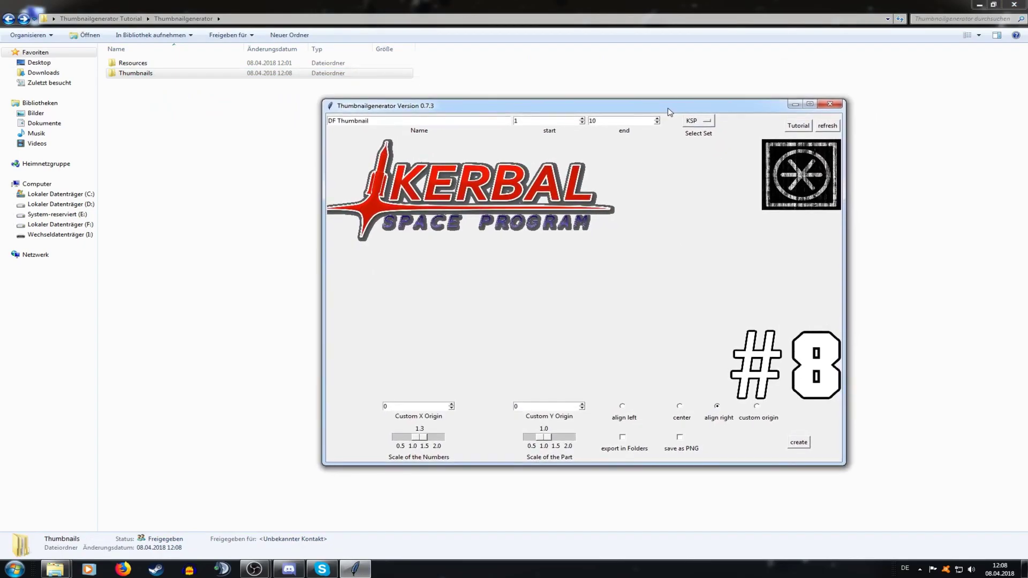
pyautogui.click(100, 18)
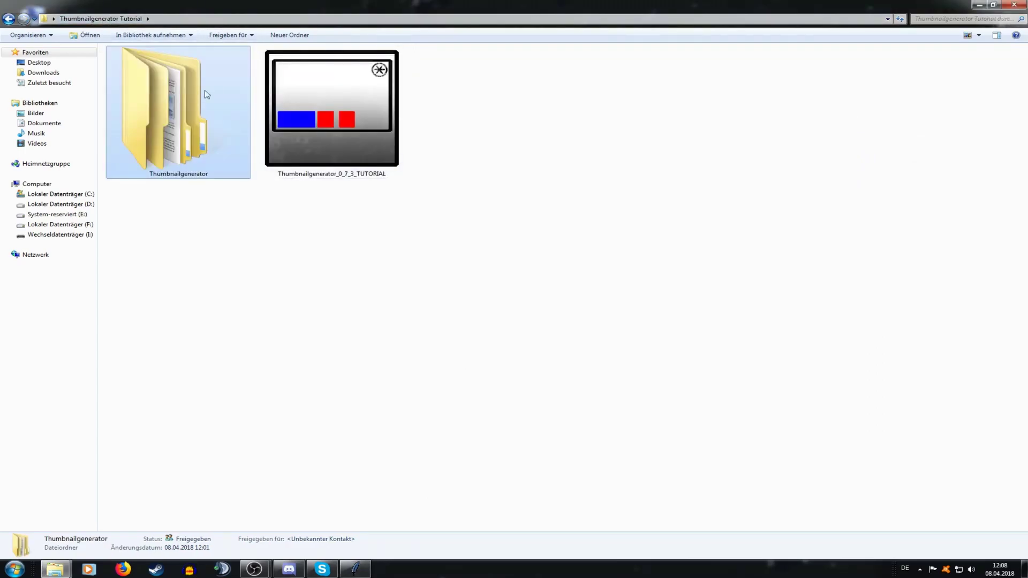